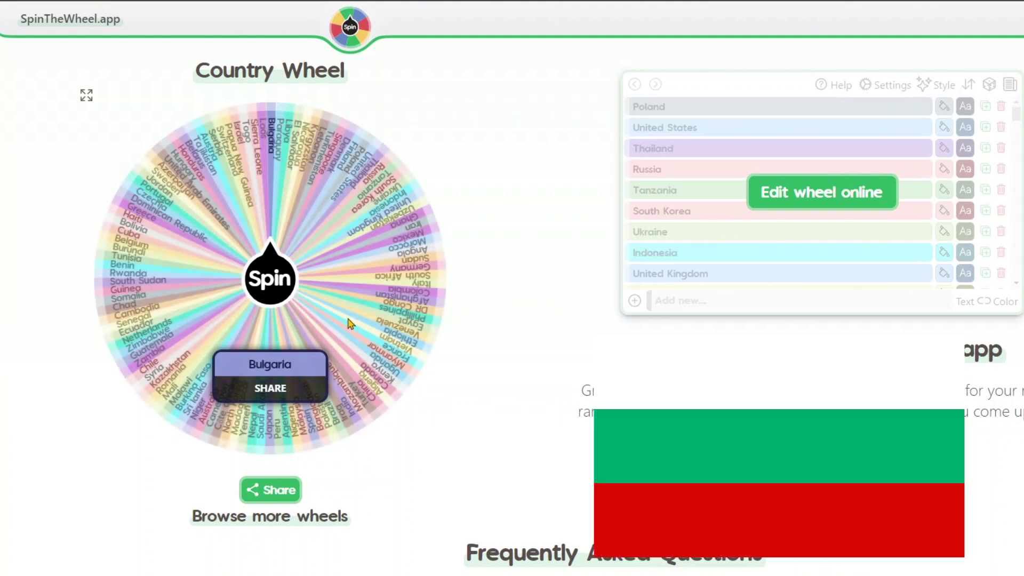
# Spin the country wheel again so it lands on South Korea.
pyautogui.click(325, 361)
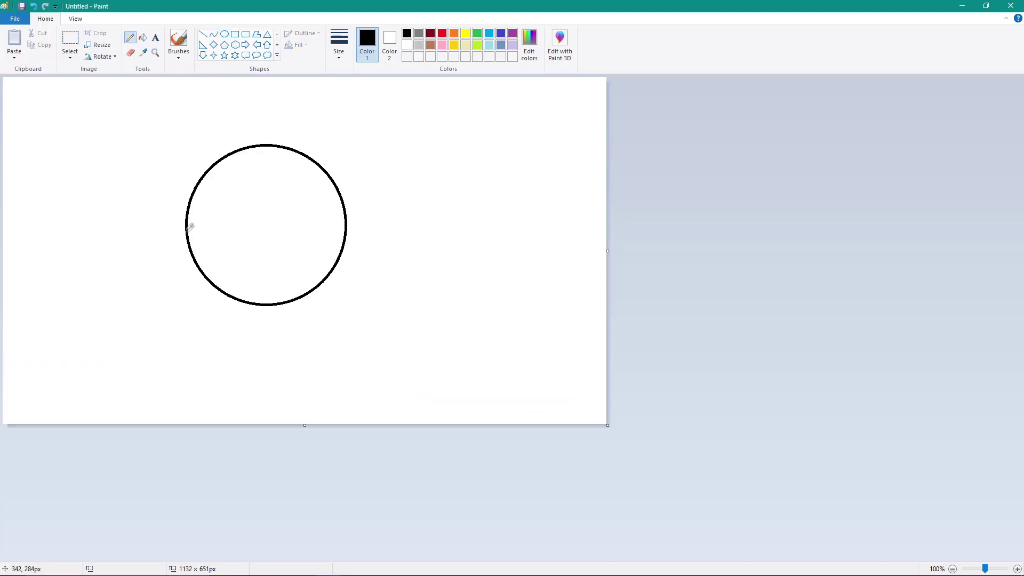
# Split the circle with a wavy line, filling the upper half indigo and lower half red.
pyautogui.moveTo(188, 228)
pyautogui.mouseDown()
pyautogui.moveTo(223, 261)
pyautogui.moveTo(253, 249)
pyautogui.mouseUp()
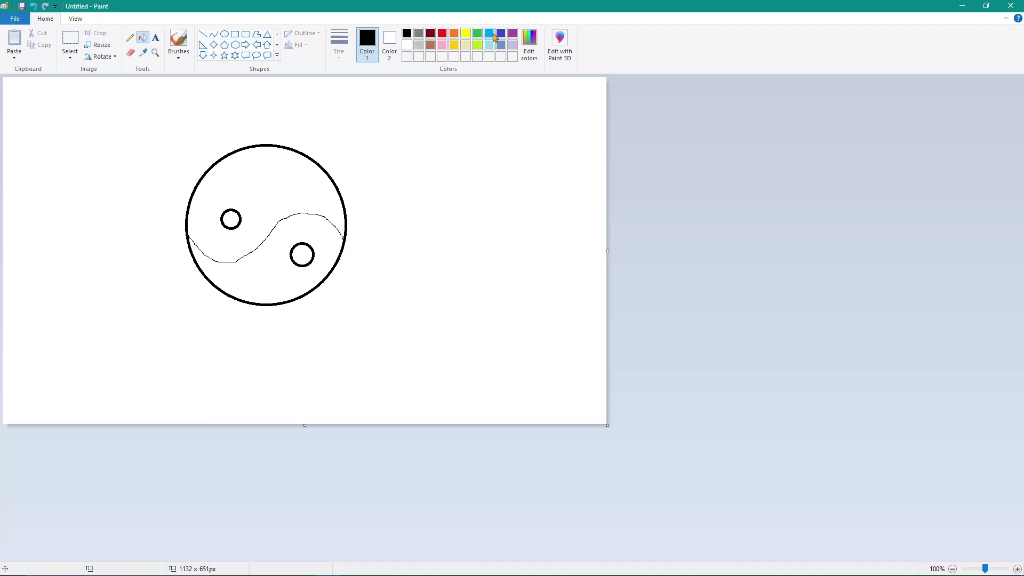
pyautogui.click(500, 34)
pyautogui.click(295, 185)
pyautogui.click(304, 251)
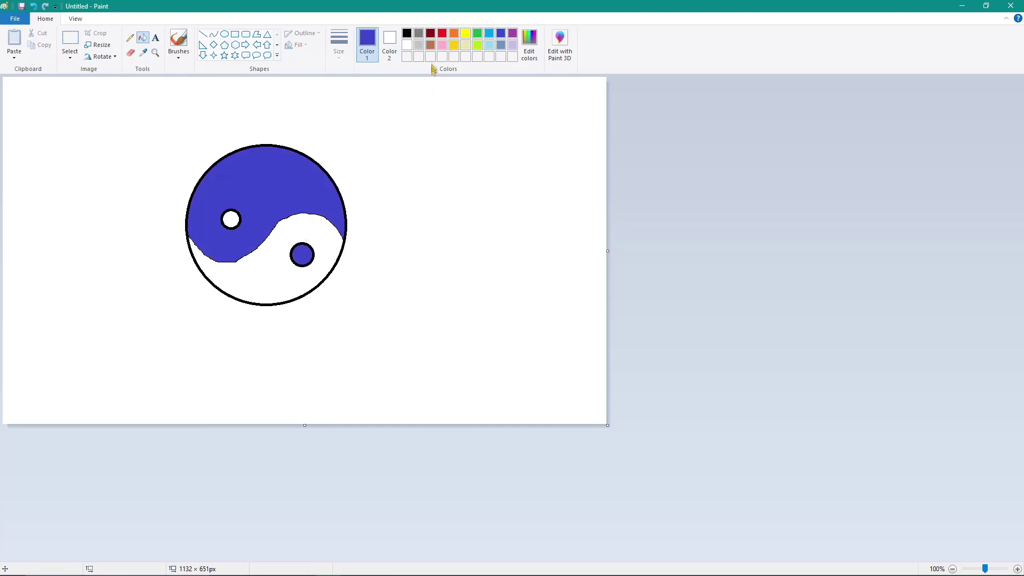
pyautogui.click(442, 34)
pyautogui.click(297, 230)
pyautogui.click(231, 219)
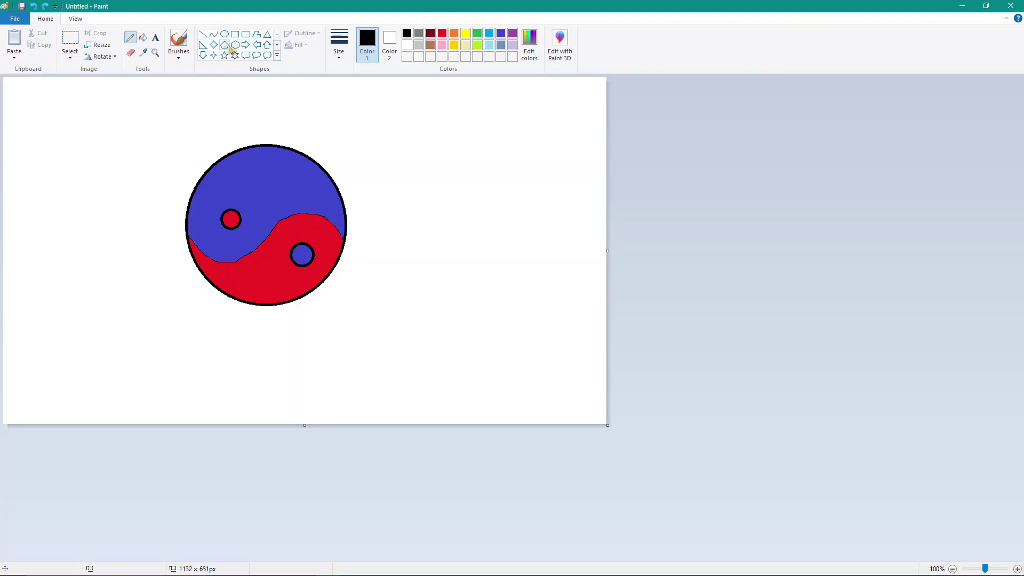
# Outline a trigram bar with the Polygon tool and fill its pieces black.
pyautogui.click(256, 38)
pyautogui.moveTo(160, 179); pyautogui.dragTo(197, 143)
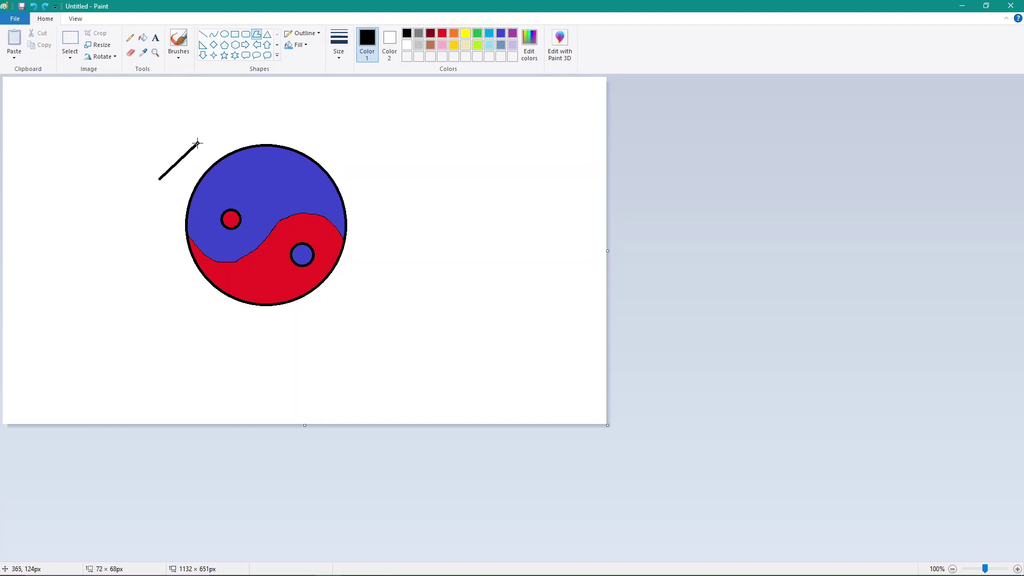
pyautogui.click(148, 166)
pyautogui.click(159, 178)
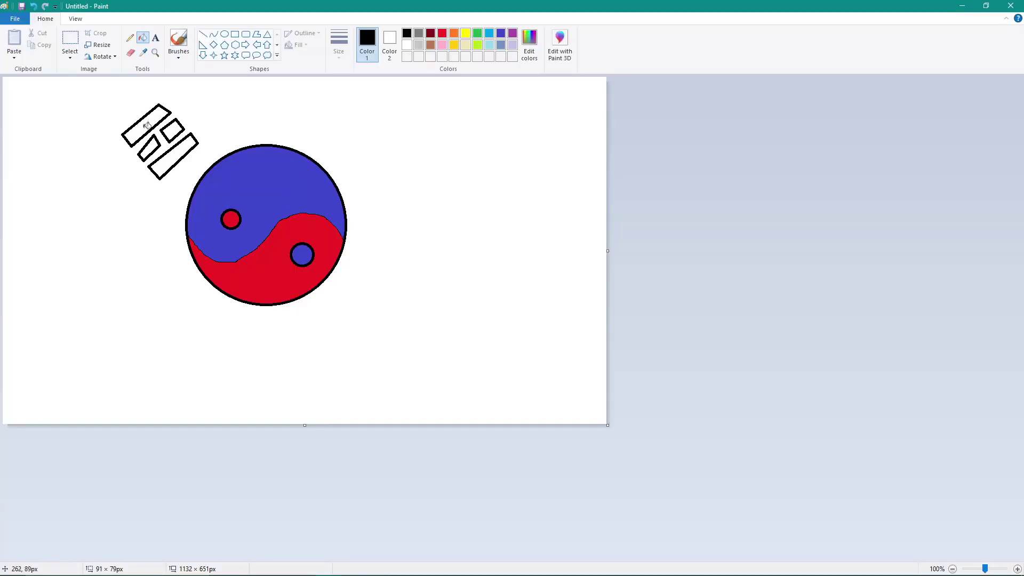
pyautogui.click(145, 129)
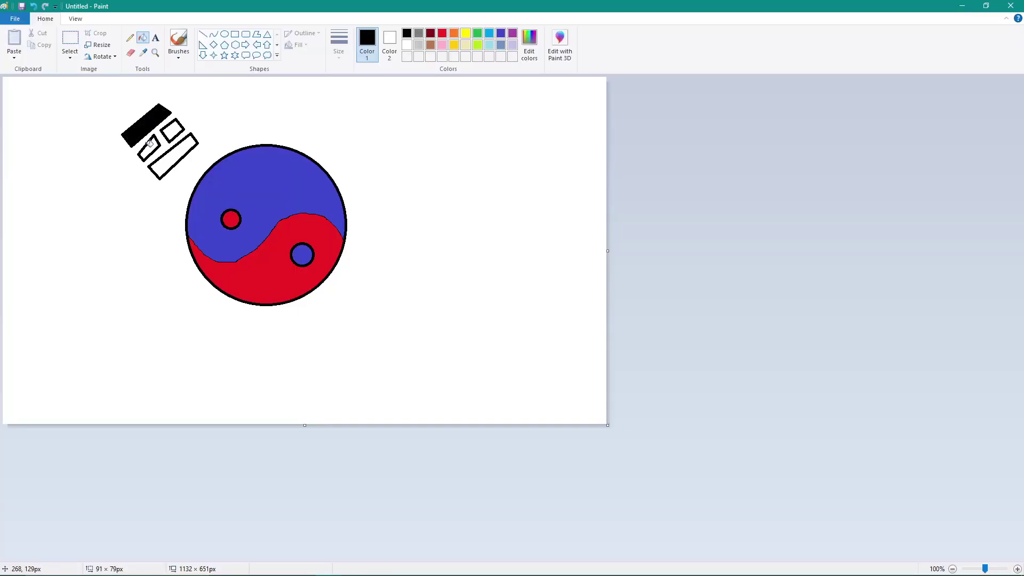
pyautogui.click(171, 132)
pyautogui.click(148, 148)
pyautogui.click(169, 156)
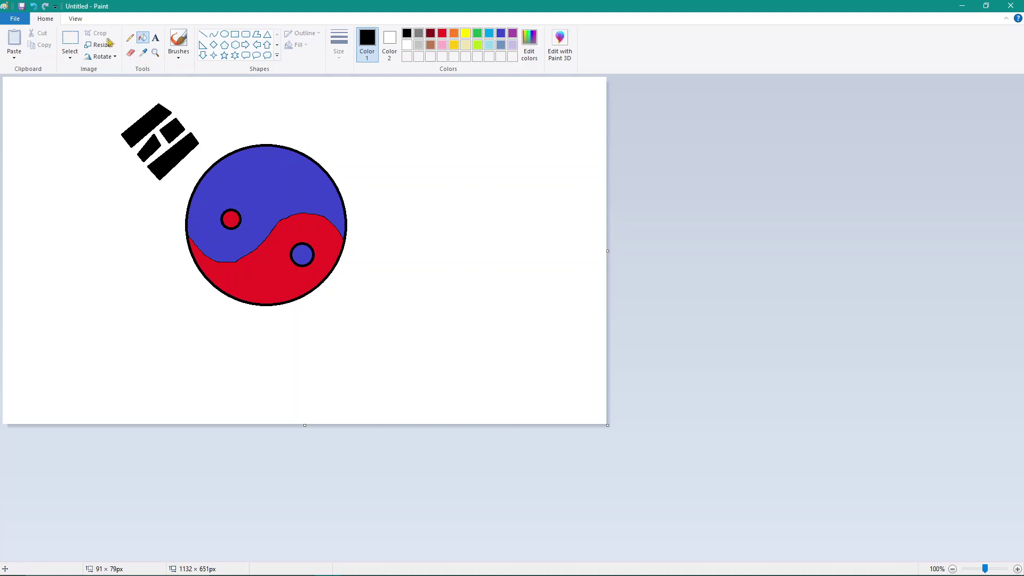
# Select the finished trigram and outline a second slanted bar right of the circle.
pyautogui.click(79, 45)
pyautogui.moveTo(207, 91); pyautogui.dragTo(103, 192)
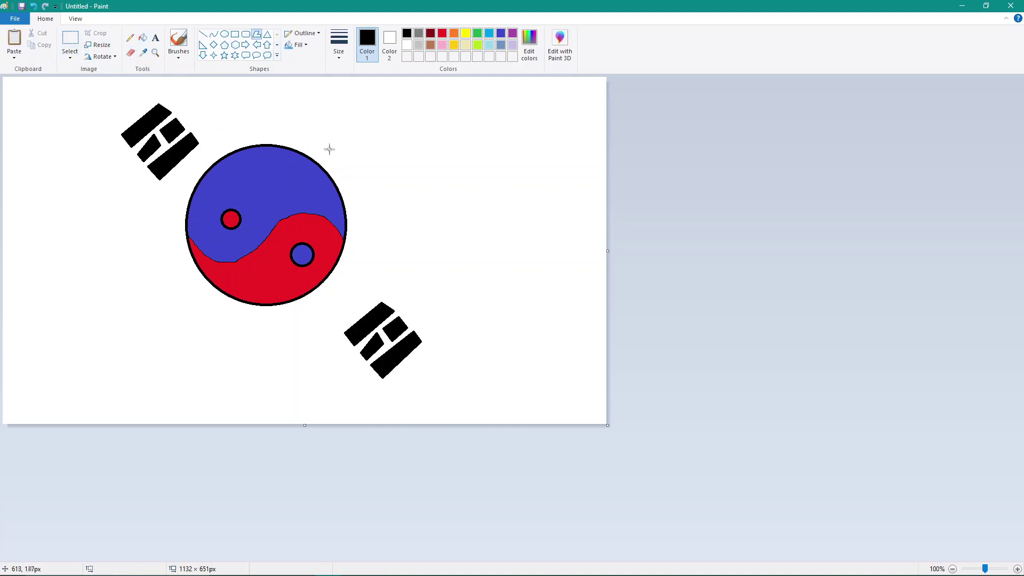
pyautogui.moveTo(329, 149); pyautogui.dragTo(356, 180)
pyautogui.click(375, 165)
pyautogui.click(346, 136)
pyautogui.click(331, 146)
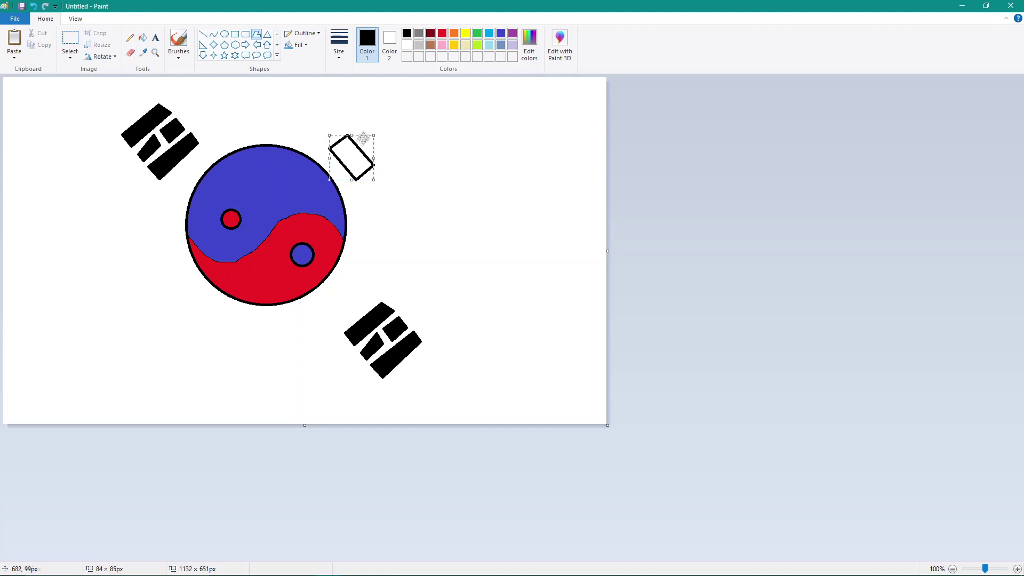
pyautogui.moveTo(364, 138); pyautogui.dragTo(374, 130)
pyautogui.click(347, 146)
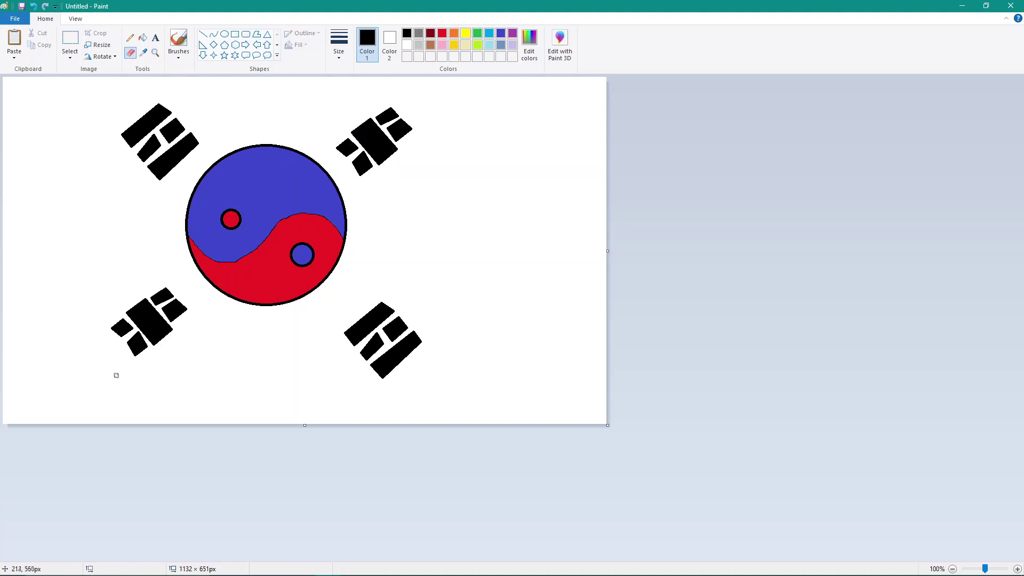
pyautogui.click(130, 38)
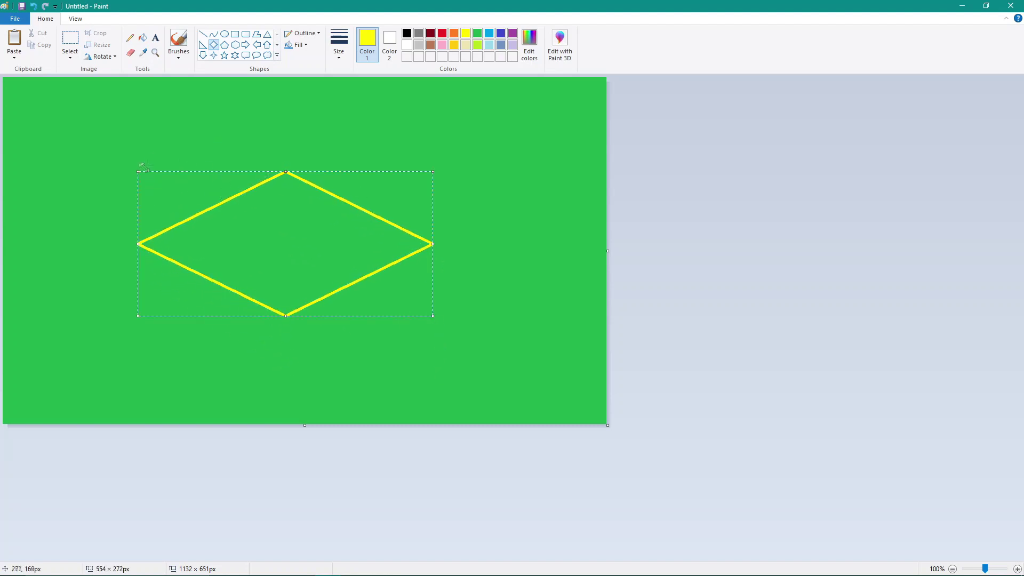
# Resize the diamond to fill the flag and fill it yellow.
pyautogui.moveTo(138, 171); pyautogui.dragTo(76, 103)
pyautogui.click(143, 37)
pyautogui.click(289, 251)
# Draw a solid blue circle in the centre of the diamond.
pyautogui.click(501, 33)
pyautogui.click(225, 34)
pyautogui.moveTo(238, 200); pyautogui.dragTo(338, 303)
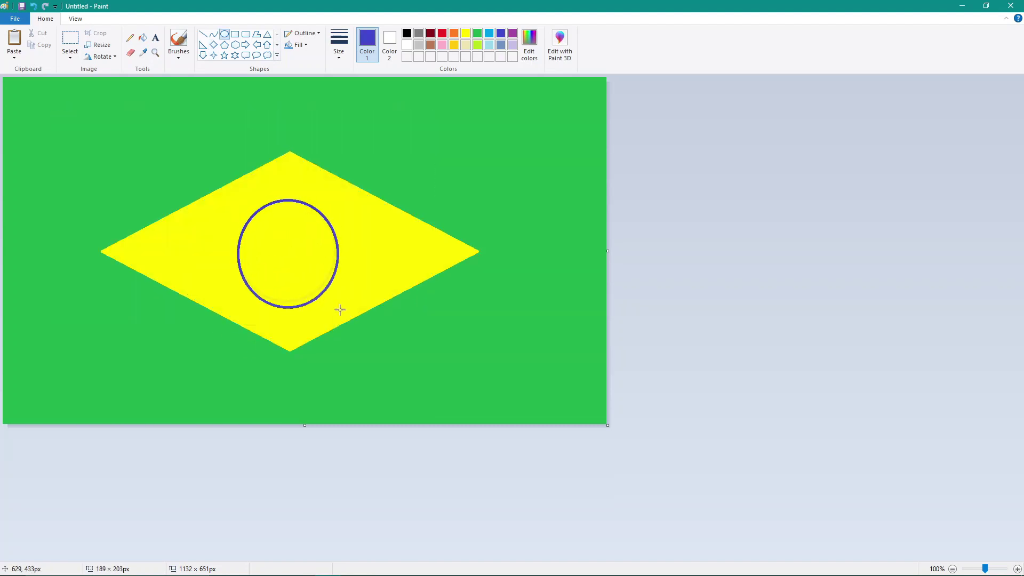
pyautogui.moveTo(238, 199); pyautogui.dragTo(206, 166)
pyautogui.click(213, 107)
pyautogui.click(143, 38)
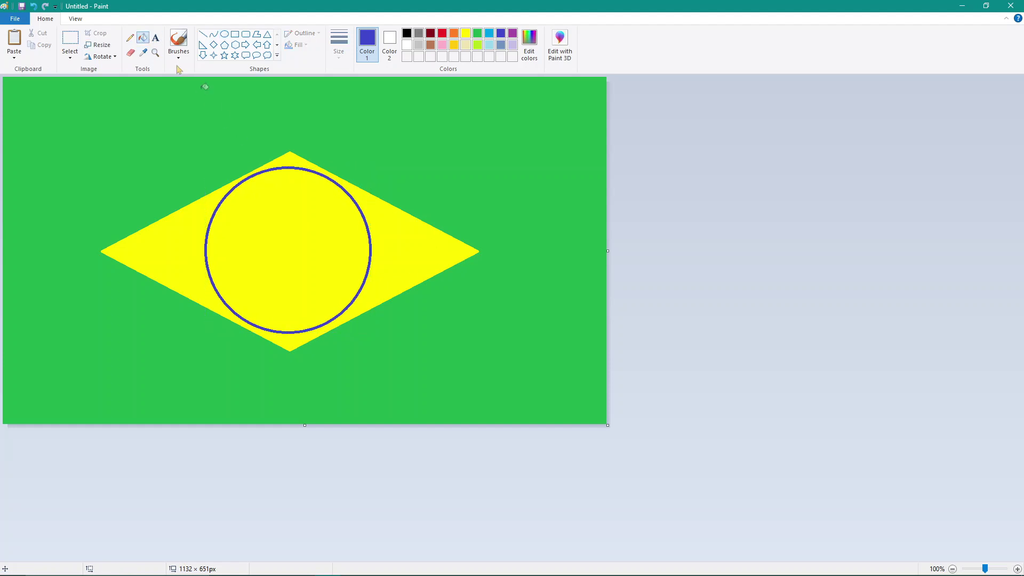
pyautogui.click(293, 214)
# Add a thick white curved band across the blue circle.
pyautogui.click(130, 37)
pyautogui.click(407, 45)
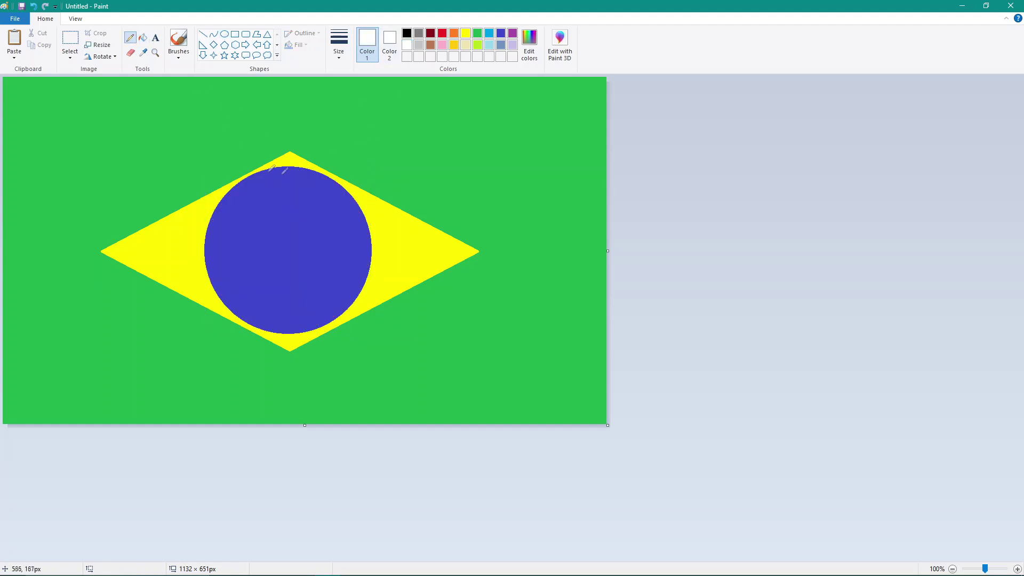
pyautogui.click(338, 45)
pyautogui.click(343, 141)
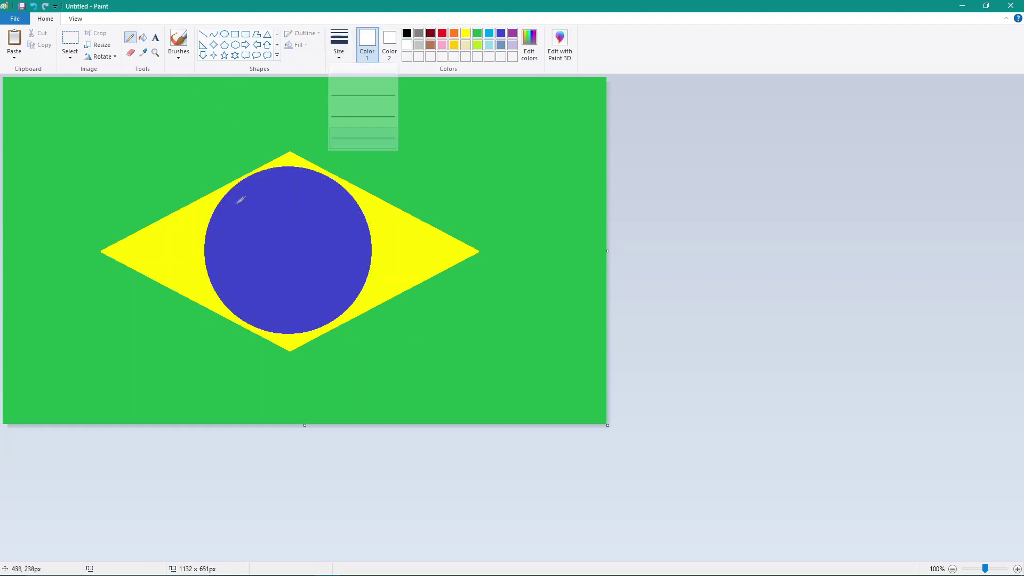
pyautogui.moveTo(221, 201)
pyautogui.mouseDown()
pyautogui.moveTo(327, 318)
pyautogui.moveTo(236, 181)
pyautogui.mouseUp()
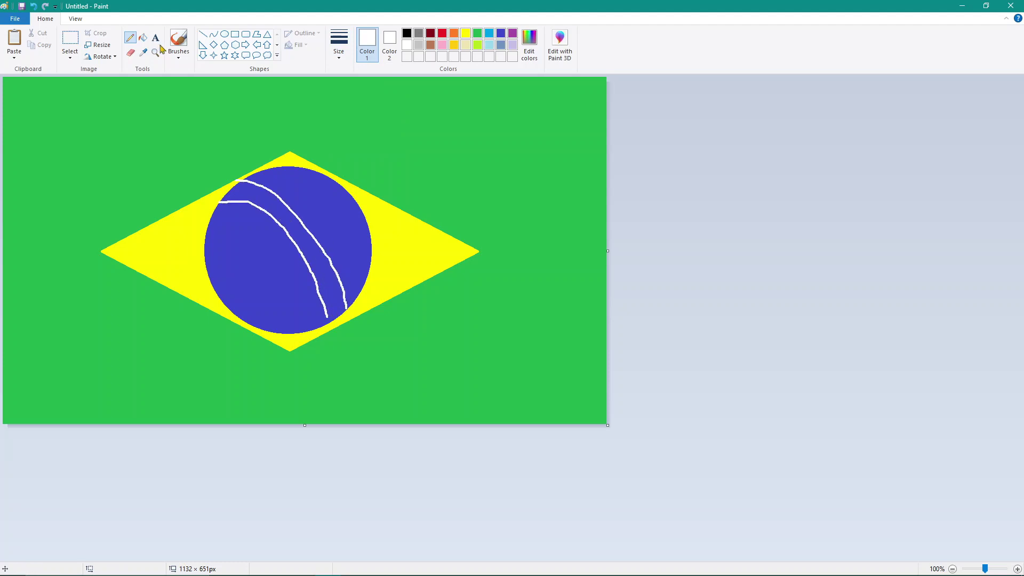
pyautogui.click(143, 37)
pyautogui.click(274, 200)
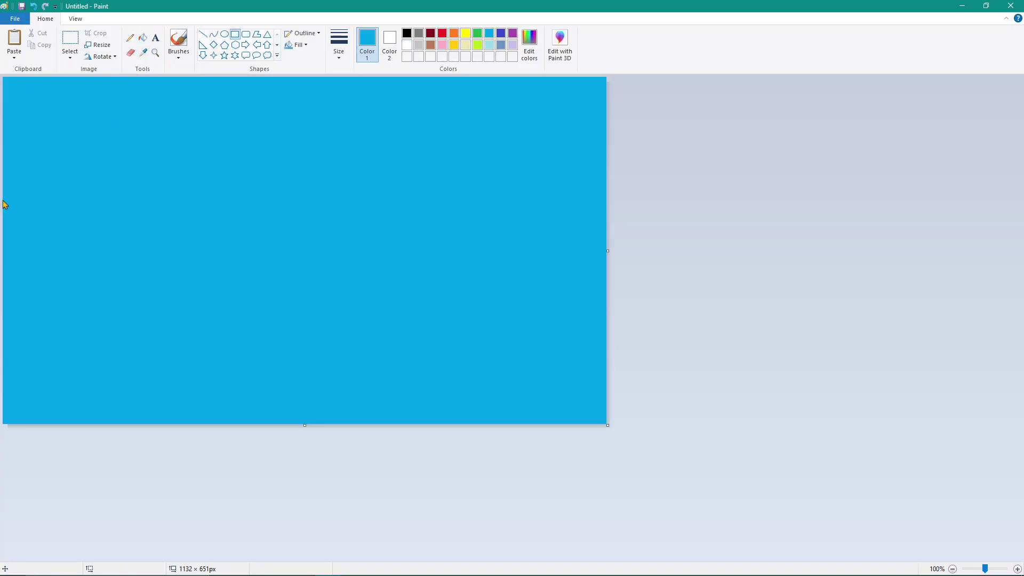
# Add a white full-width middle band with a solid yellow sun, then pick black for the next flag.
pyautogui.moveTo(3, 198); pyautogui.dragTo(674, 282)
pyautogui.click(142, 37)
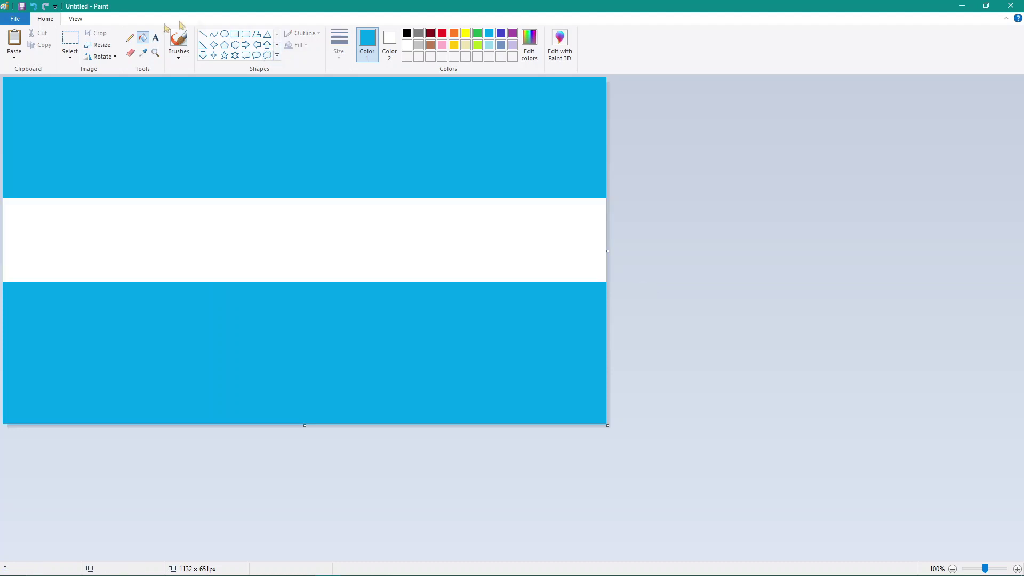
pyautogui.click(225, 34)
pyautogui.click(465, 34)
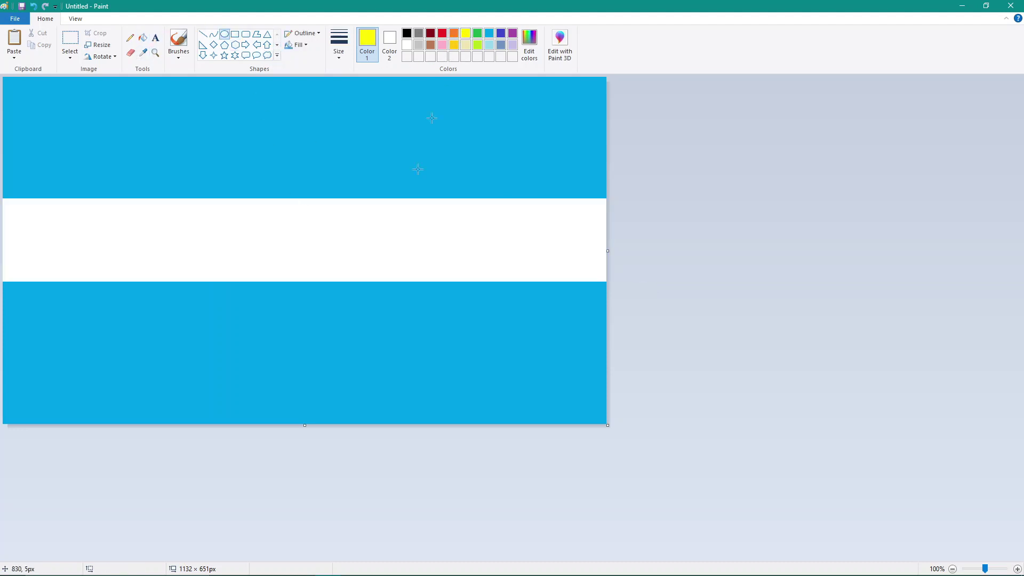
pyautogui.moveTo(259, 210); pyautogui.dragTo(326, 277)
pyautogui.click(142, 37)
pyautogui.click(293, 243)
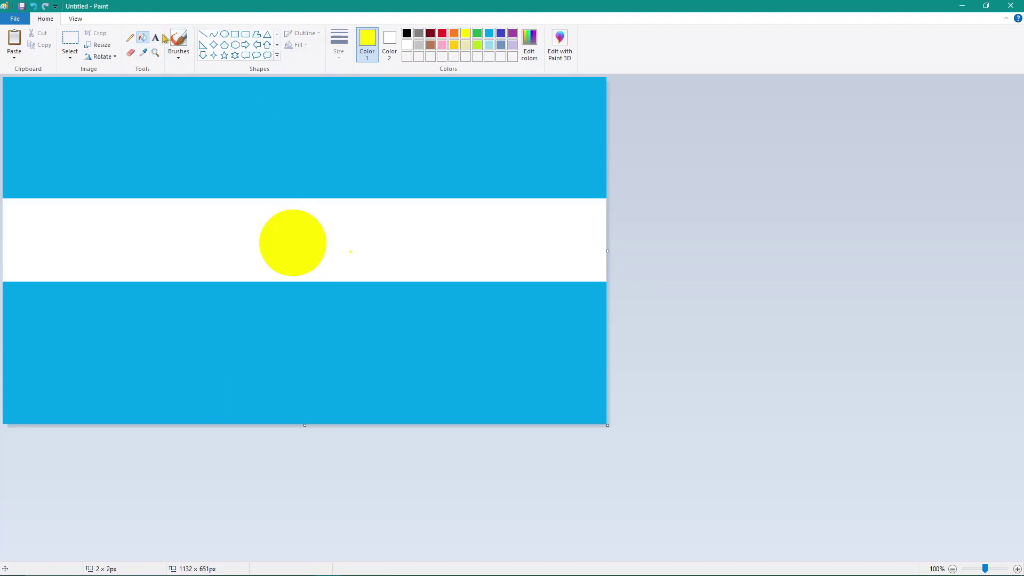
pyautogui.click(130, 52)
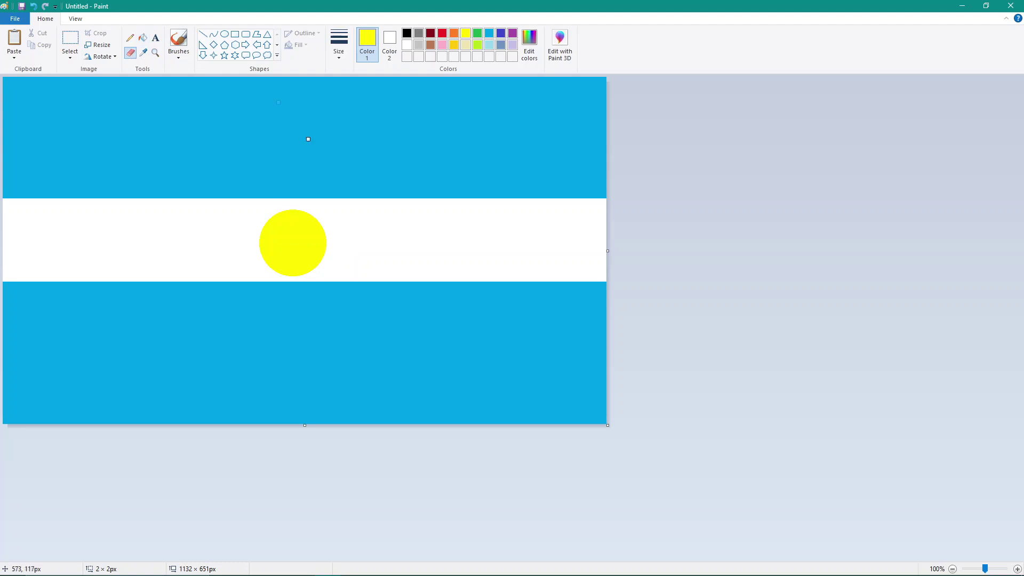
pyautogui.click(408, 34)
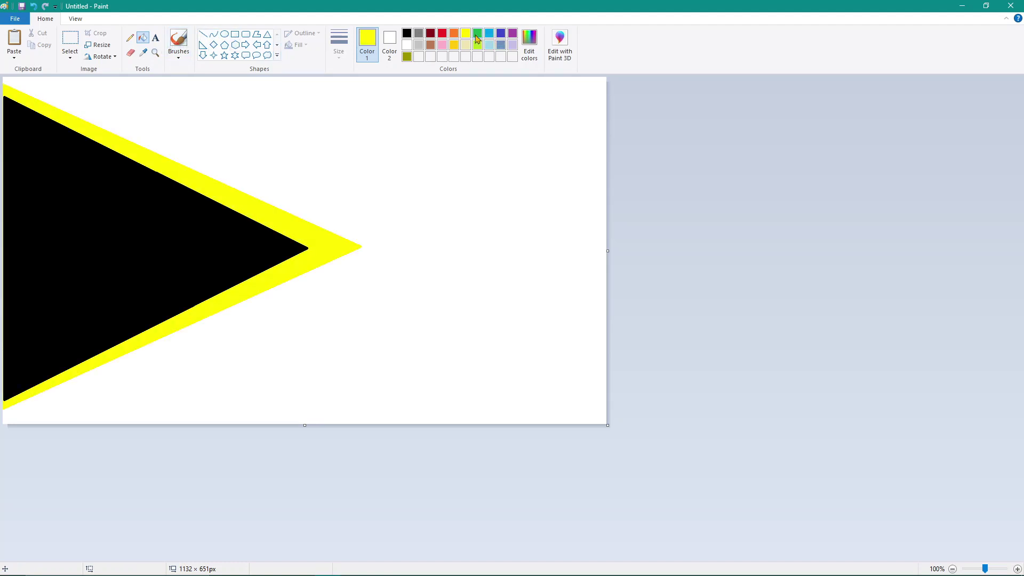
# Draw a dividing line and fill the top band green.
pyautogui.click(477, 33)
pyautogui.click(203, 34)
pyautogui.moveTo(284, 210)
pyautogui.mouseDown()
pyautogui.moveTo(591, 199)
pyautogui.moveTo(643, 210)
pyautogui.mouseUp()
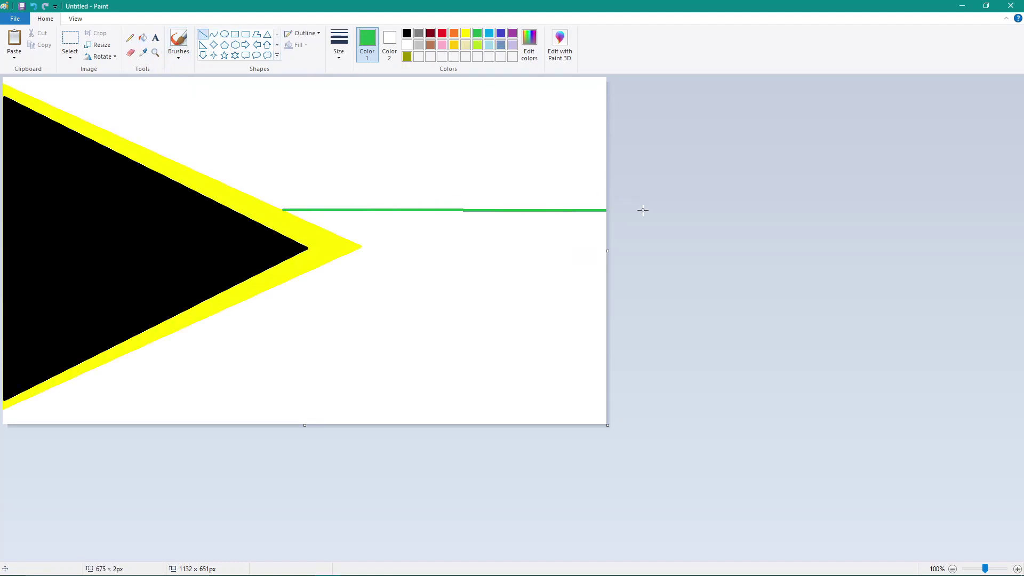
pyautogui.click(142, 37)
pyautogui.click(347, 144)
# Fill the middle band red and the bottom band indigo, then check the real flag in the browser.
pyautogui.click(442, 33)
pyautogui.click(202, 34)
pyautogui.moveTo(314, 269); pyautogui.dragTo(682, 269)
pyautogui.click(142, 37)
pyautogui.click(427, 230)
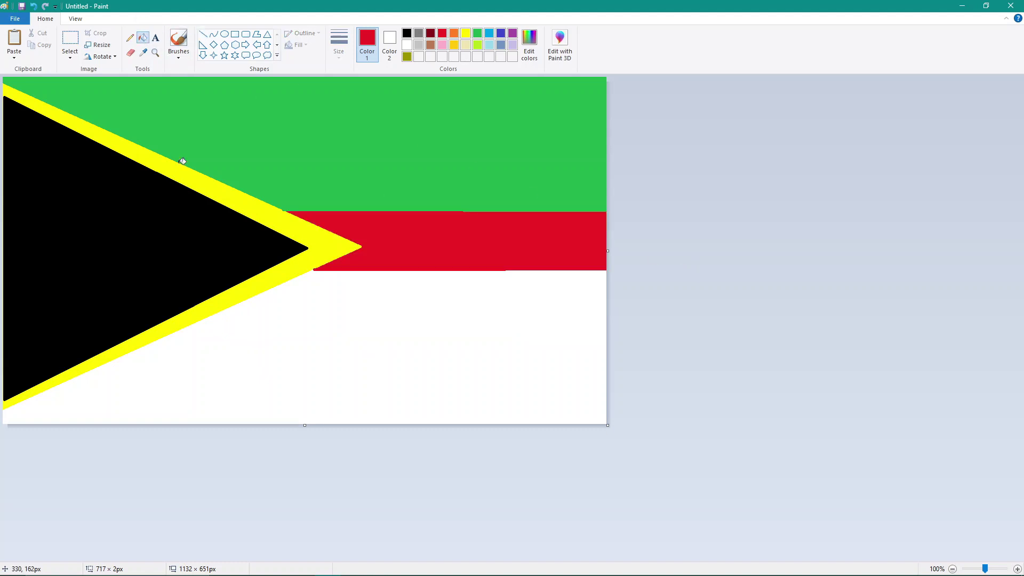
pyautogui.click(500, 34)
pyautogui.click(453, 346)
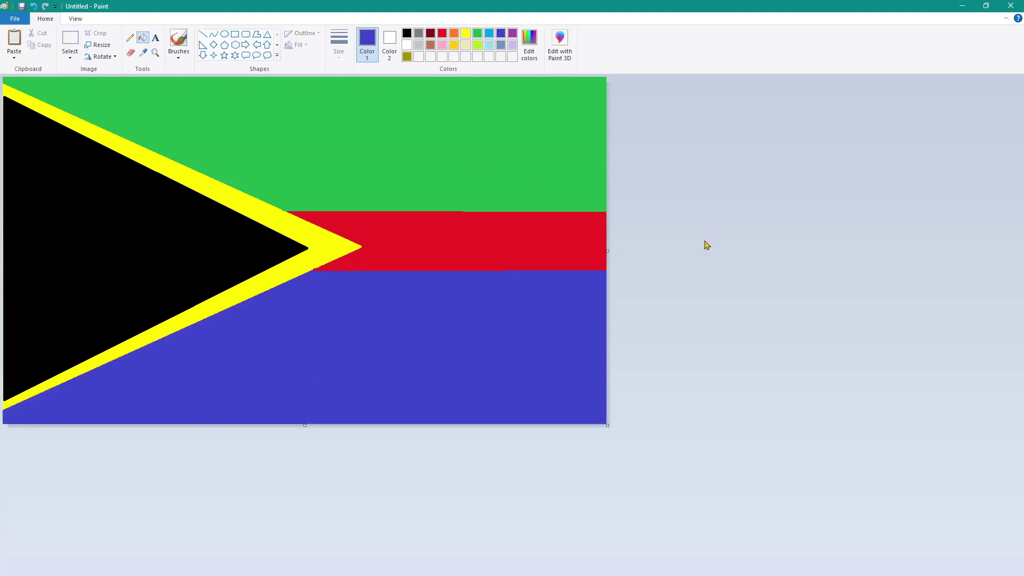
pyautogui.click(277, 539)
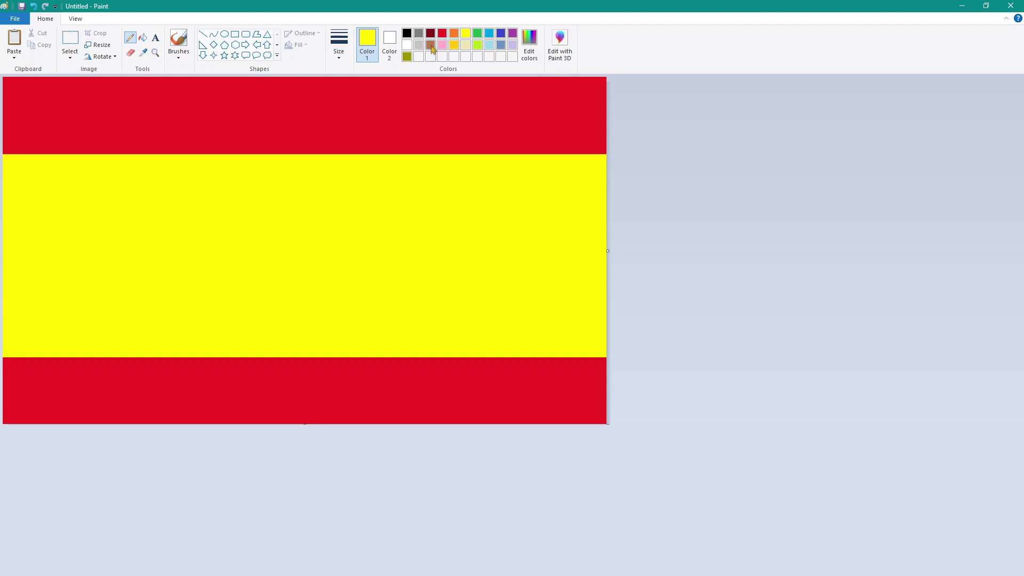
# Sketch a brown crest outline on the yellow band.
pyautogui.click(433, 46)
pyautogui.moveTo(116, 198); pyautogui.dragTo(212, 273)
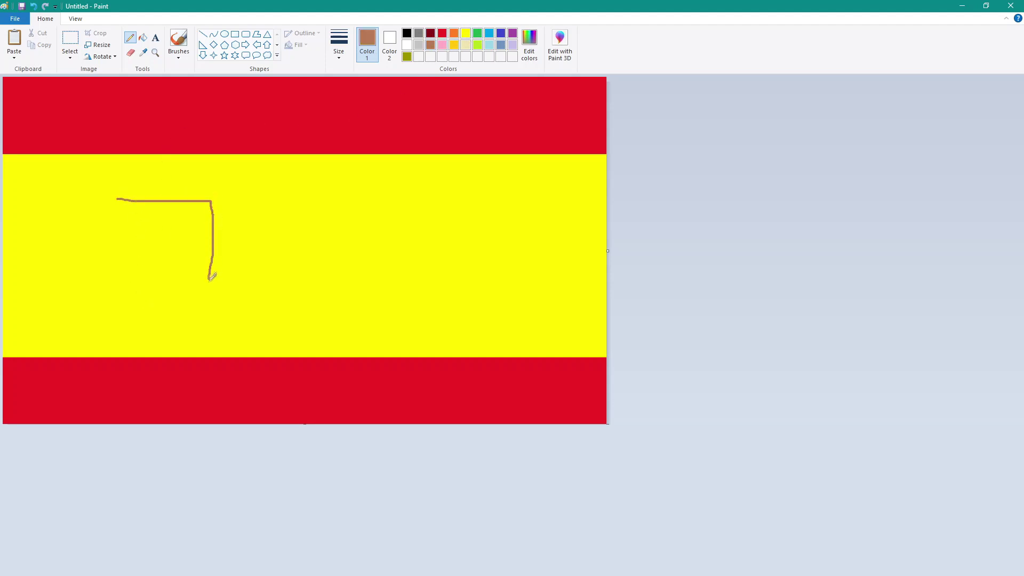
pyautogui.moveTo(212, 273); pyautogui.dragTo(121, 208)
# Paste the Porsche crest onto the yellow band, shrink it, and make its background transparent.
pyautogui.hotkey('ctrl', 'z')
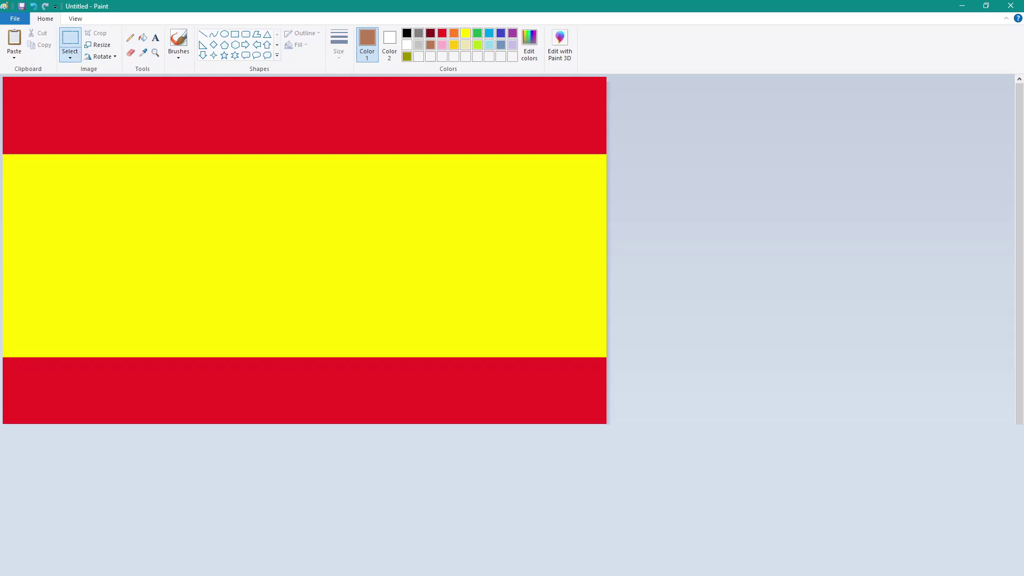
pyautogui.moveTo(3, 213); pyautogui.dragTo(193, 210)
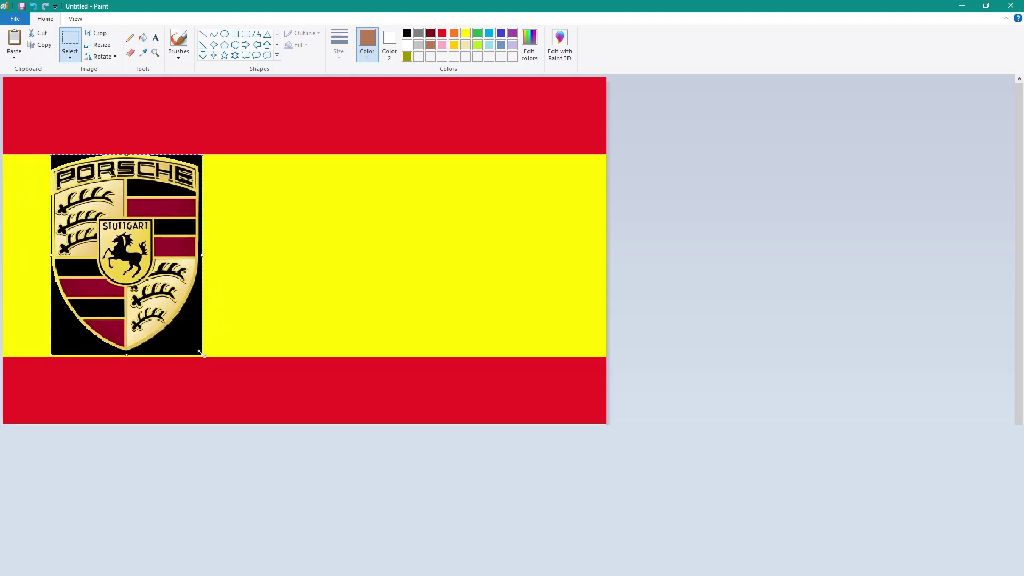
pyautogui.moveTo(201, 353); pyautogui.dragTo(189, 340)
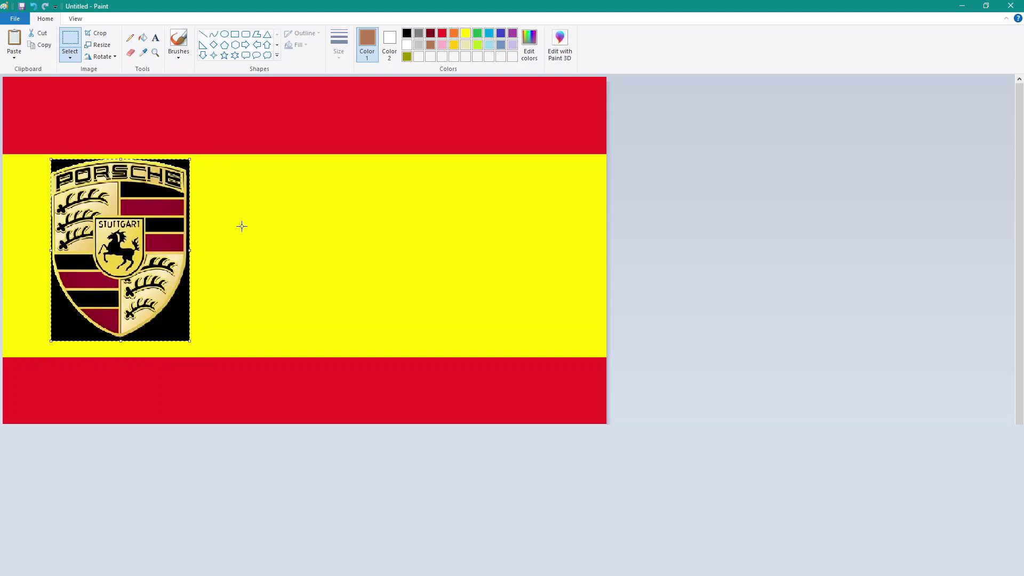
pyautogui.click(130, 38)
# Draw brown shapes beside the Porsche crest.
pyautogui.click(466, 33)
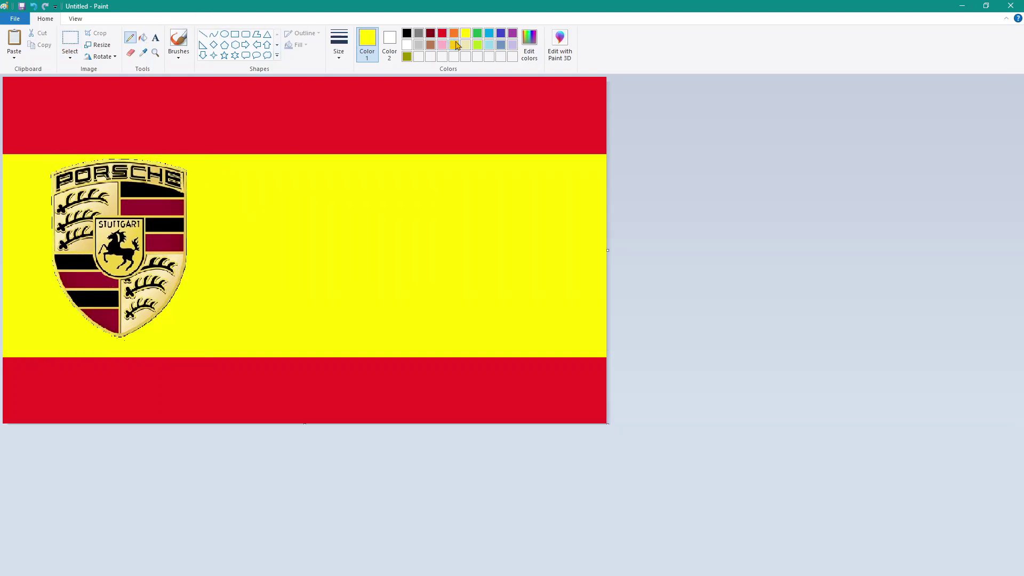
pyautogui.click(430, 45)
pyautogui.moveTo(184, 229)
pyautogui.mouseDown()
pyautogui.moveTo(182, 291)
pyautogui.moveTo(251, 192)
pyautogui.moveTo(213, 298)
pyautogui.moveTo(160, 299)
pyautogui.mouseUp()
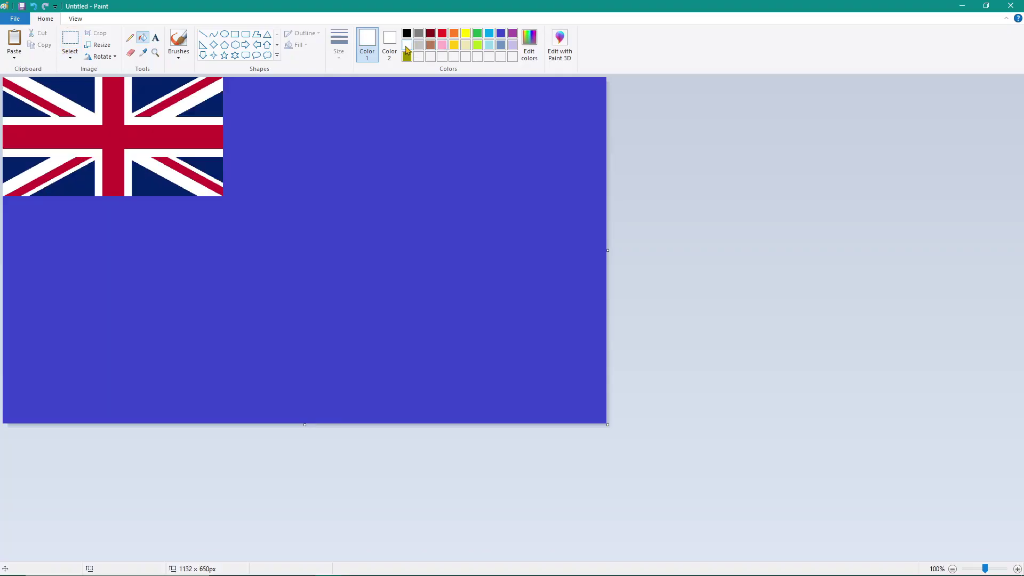
# Draw four white five-point stars across the blue field, adjusting their sizes and positions.
pyautogui.click(223, 55)
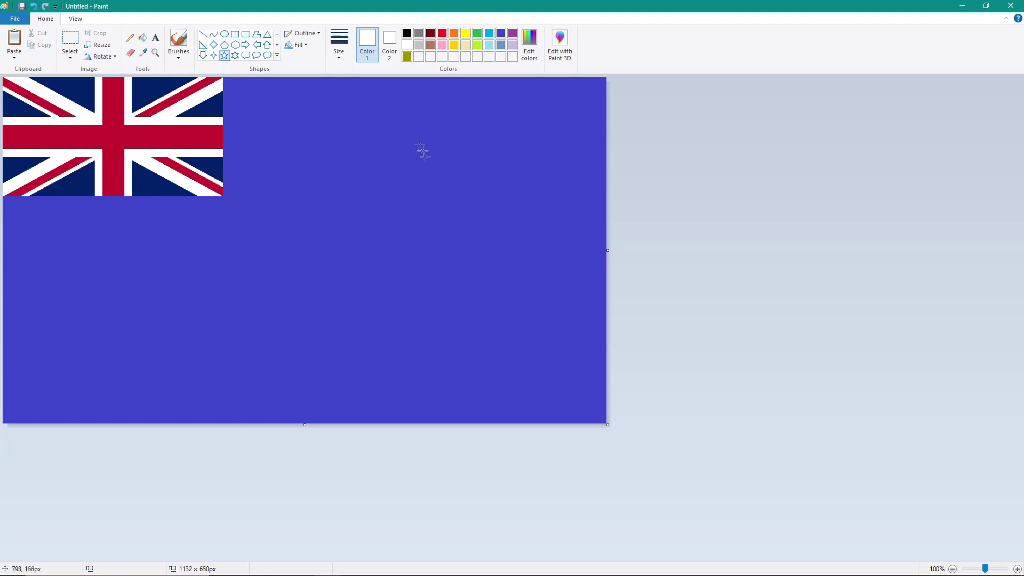
pyautogui.moveTo(391, 99); pyautogui.dragTo(452, 160)
pyautogui.moveTo(92, 288); pyautogui.dragTo(164, 358)
pyautogui.moveTo(128, 322); pyautogui.dragTo(110, 308)
pyautogui.moveTo(330, 163); pyautogui.dragTo(395, 228)
pyautogui.moveTo(362, 197); pyautogui.dragTo(348, 200)
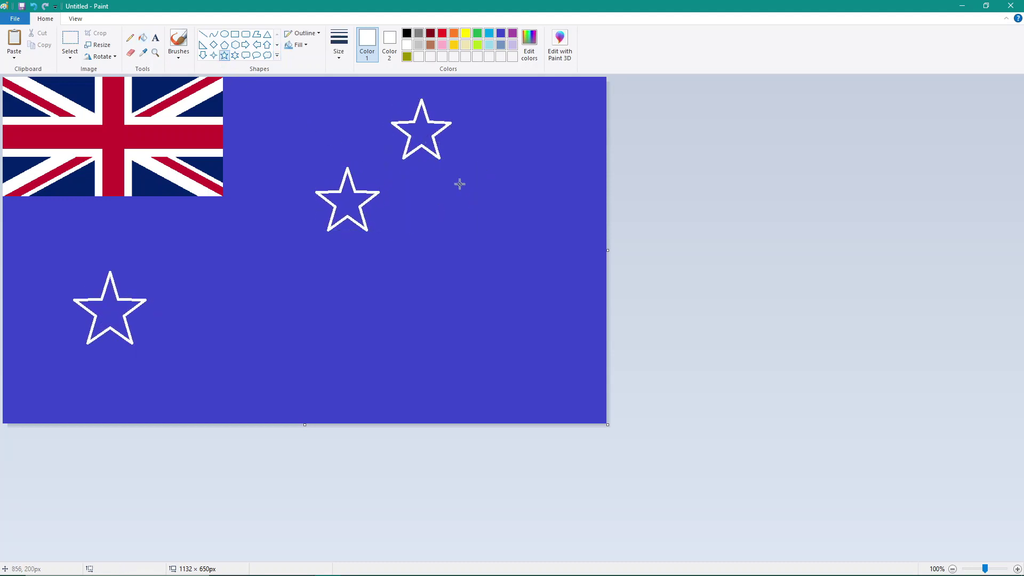
pyautogui.moveTo(460, 184); pyautogui.dragTo(520, 244)
pyautogui.moveTo(488, 213); pyautogui.dragTo(492, 208)
pyautogui.click(414, 327)
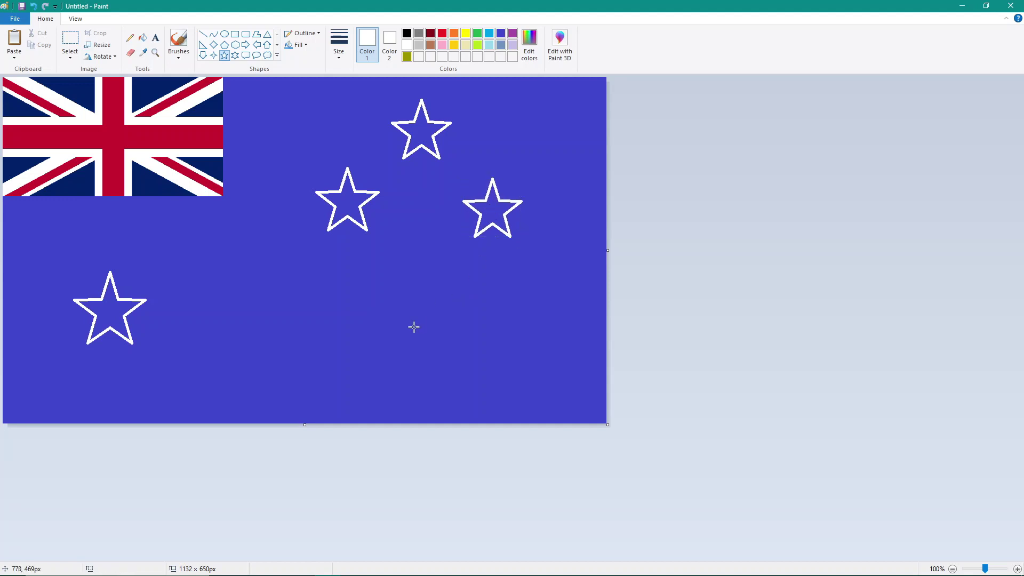
pyautogui.moveTo(413, 327); pyautogui.dragTo(450, 354)
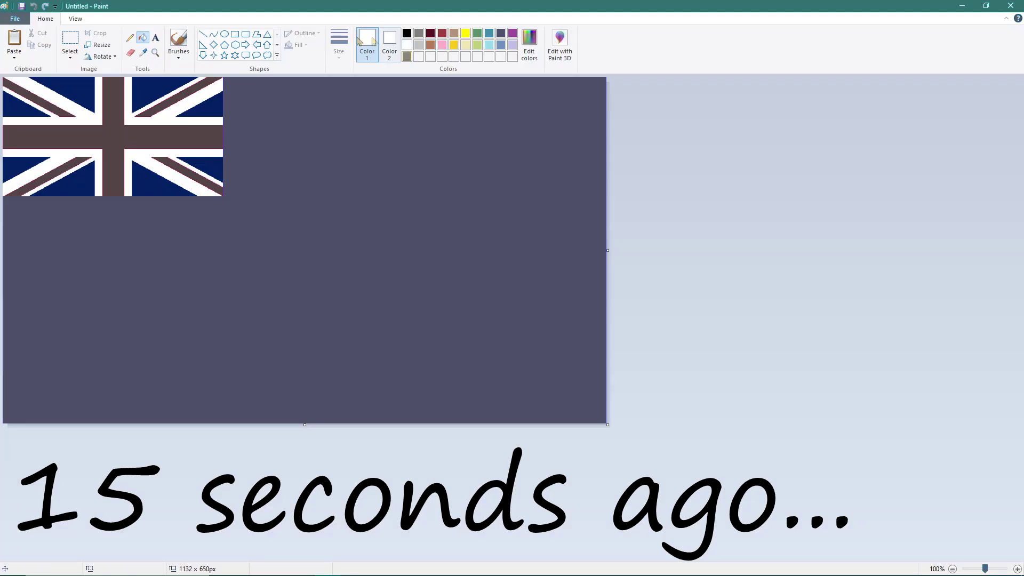
# Draw one more white five-point star beside the Union Jack.
pyautogui.click(224, 55)
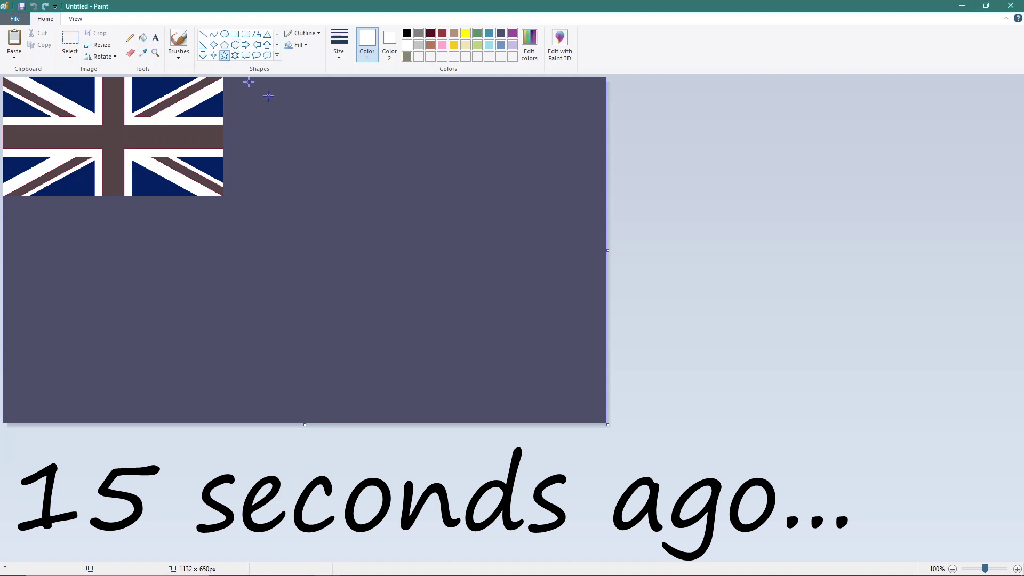
pyautogui.moveTo(385, 118); pyautogui.dragTo(426, 163)
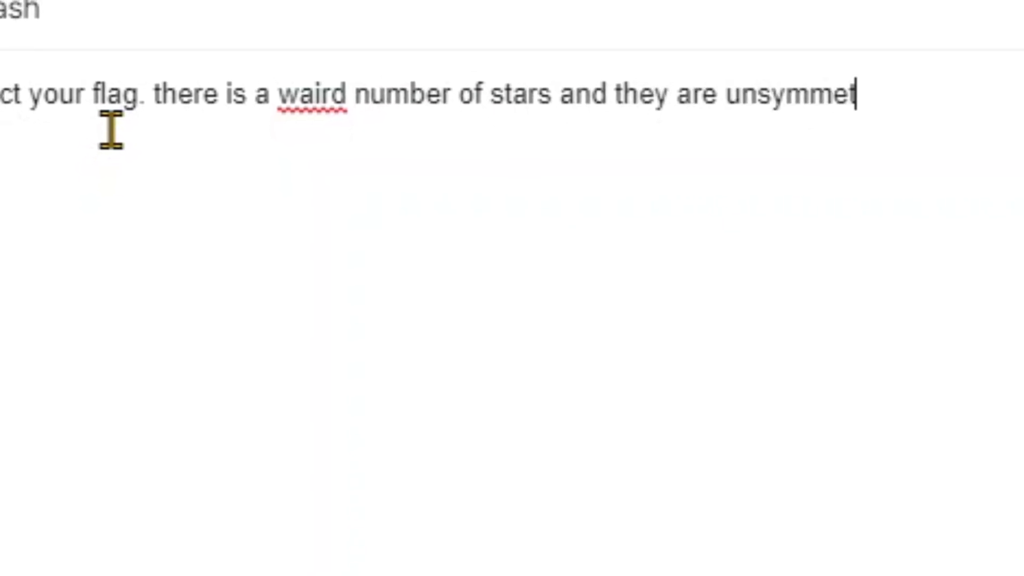
# Write the complaint body about the weird, unsymmetrical 7 stars and Paint's 5- and 6-point stars.
pyautogui.write('rical. they')
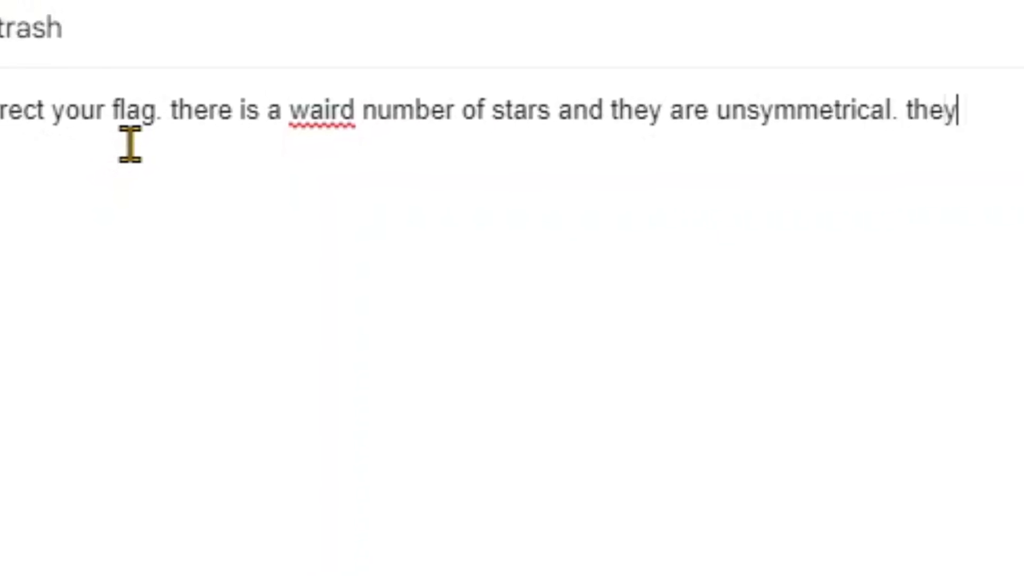
pyautogui.write(' have 7 andh is just weird. ms paint only ha')
pyautogui.press('BackSpace')
pyautogui.write('s just weird. ms paint only hs')
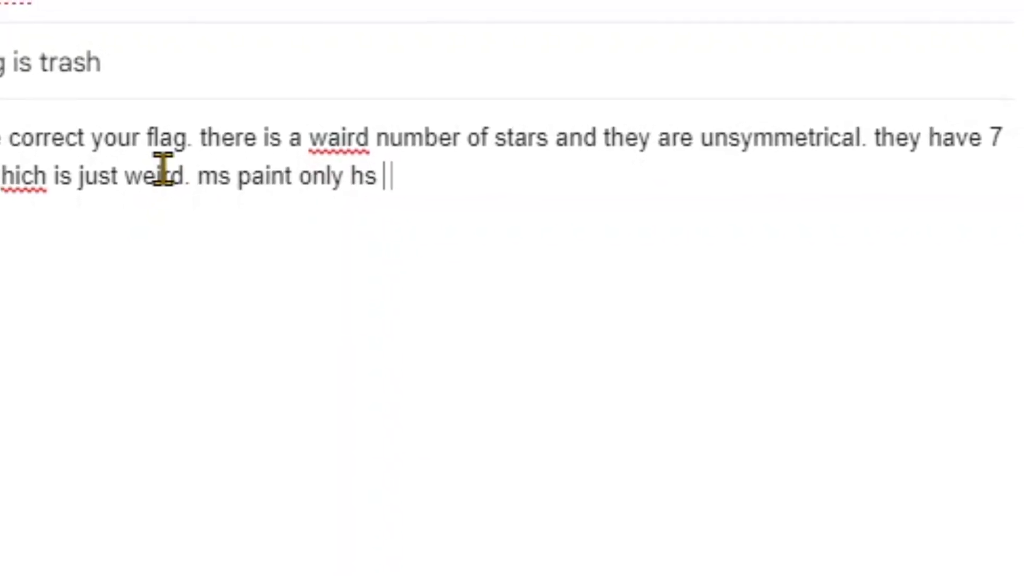
pyautogui.write(' 6 and 5 pointed stars so make it one of those plz. and')
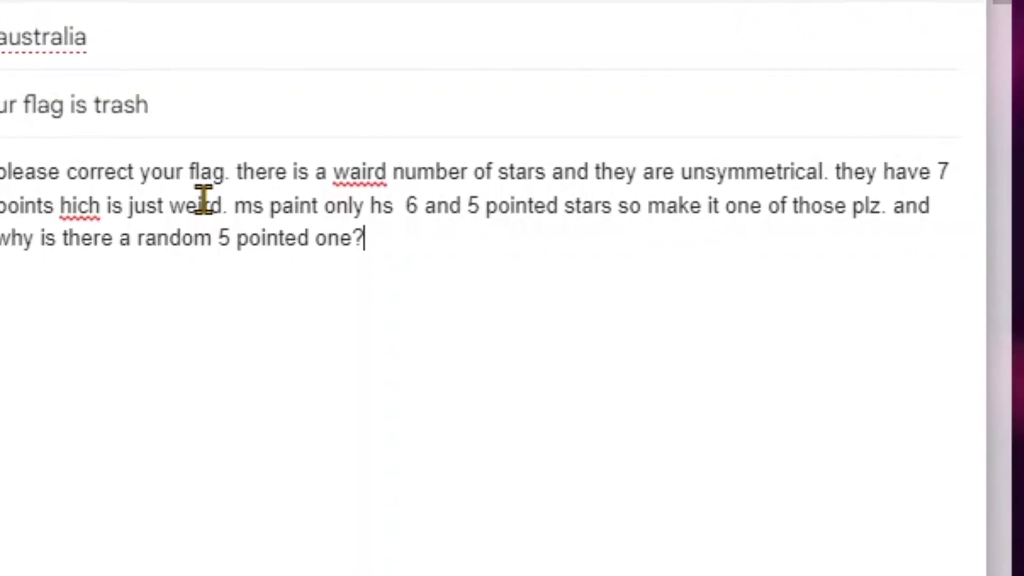
pyautogui.write(' ur flag is bad. please make it this one')
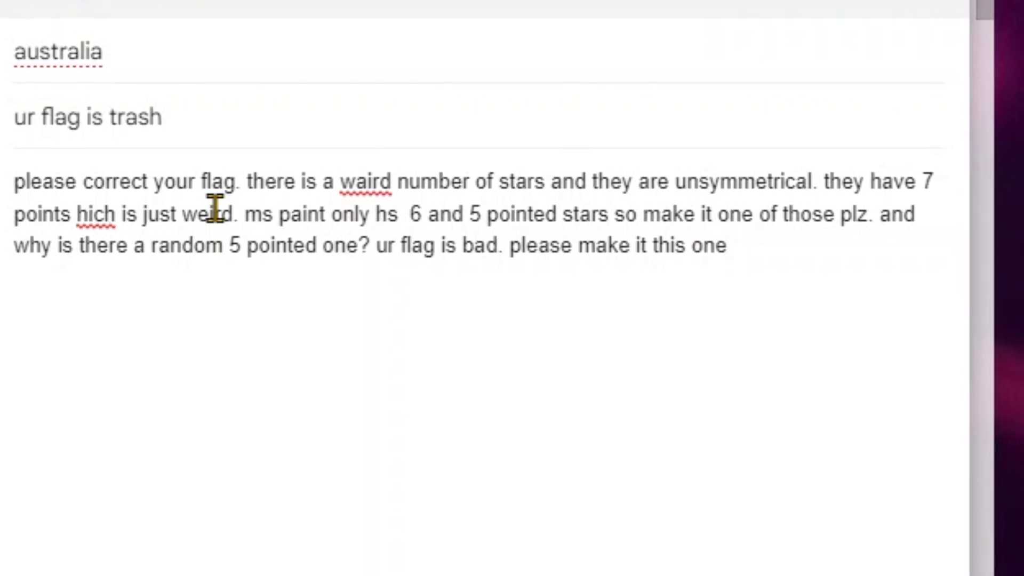
pyautogui.write('.')
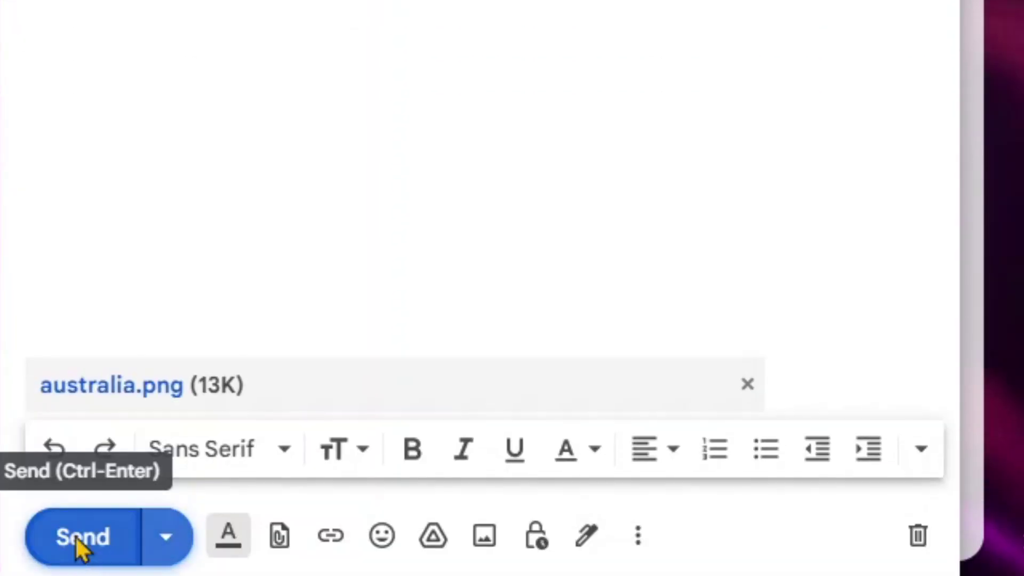